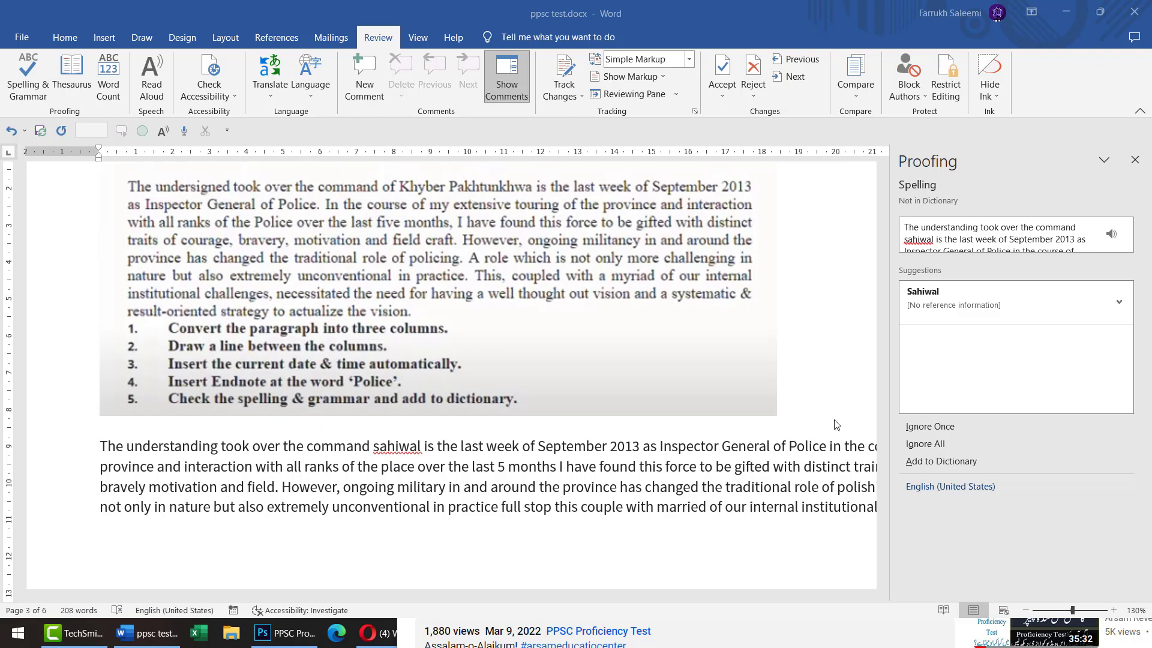
# Step: Close the spelling check and convert the typed paragraph below the exercise image into three columns
pyautogui.click(1137, 165)
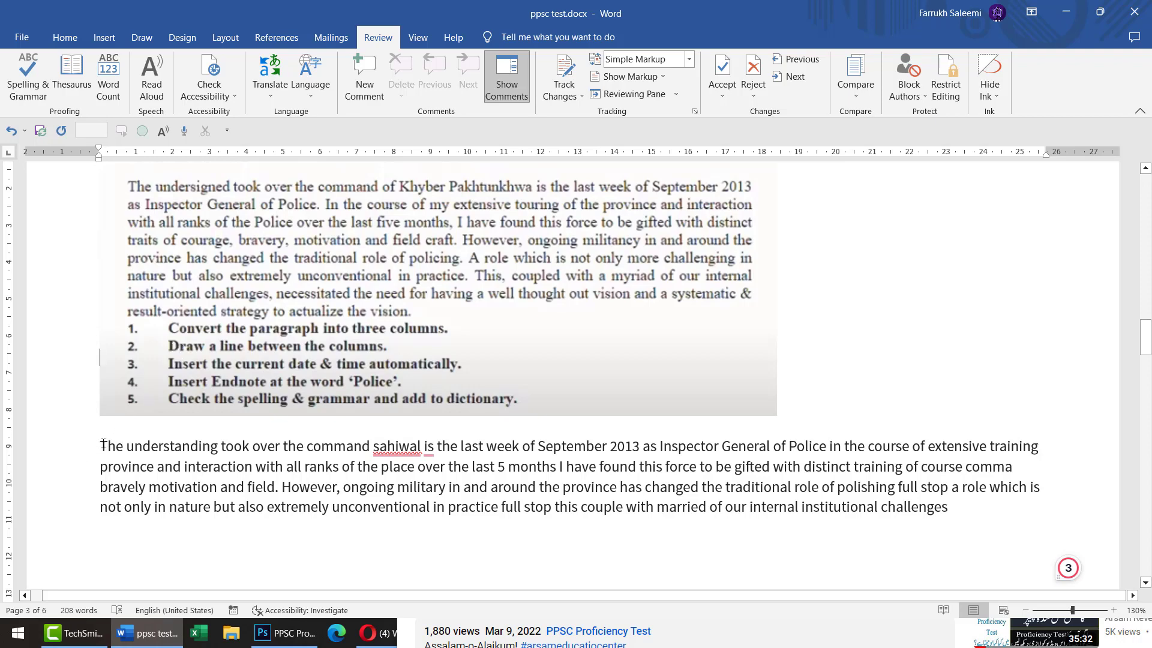
pyautogui.moveTo(96, 445); pyautogui.dragTo(981, 512)
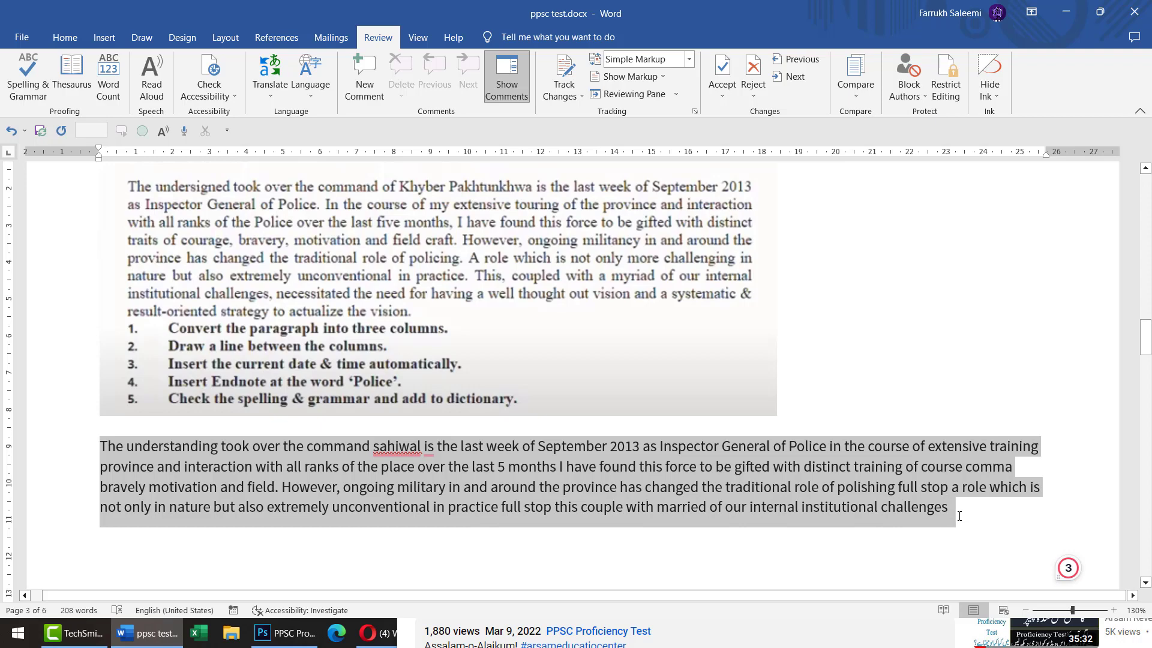
pyautogui.moveTo(952, 518); pyautogui.dragTo(951, 519)
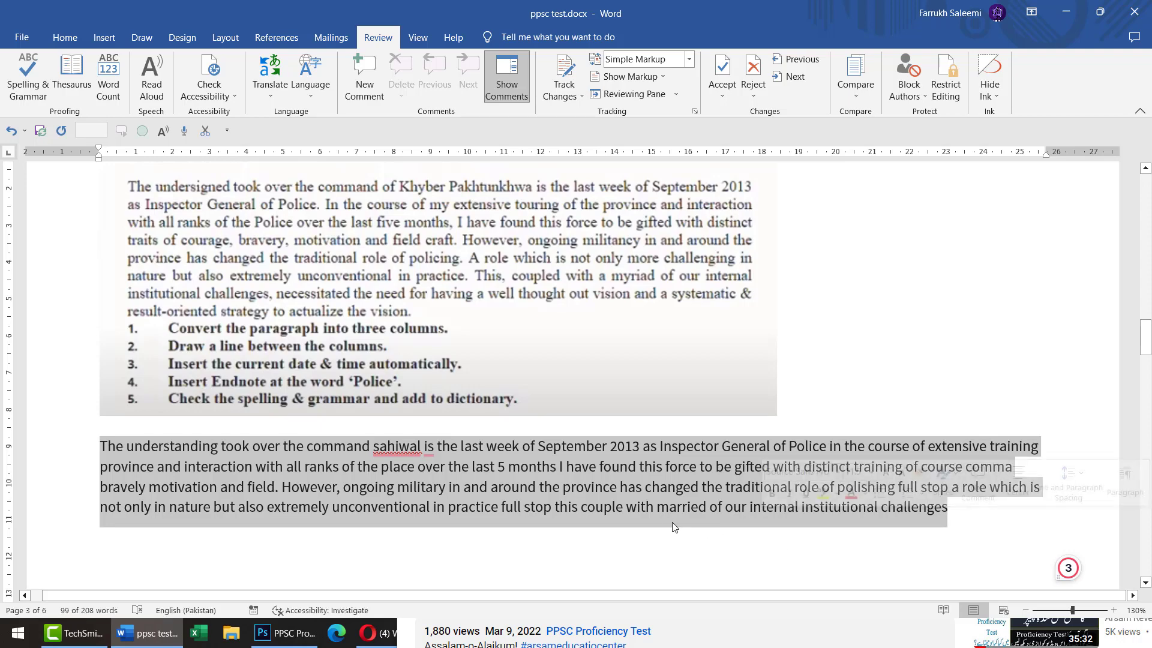
pyautogui.click(103, 40)
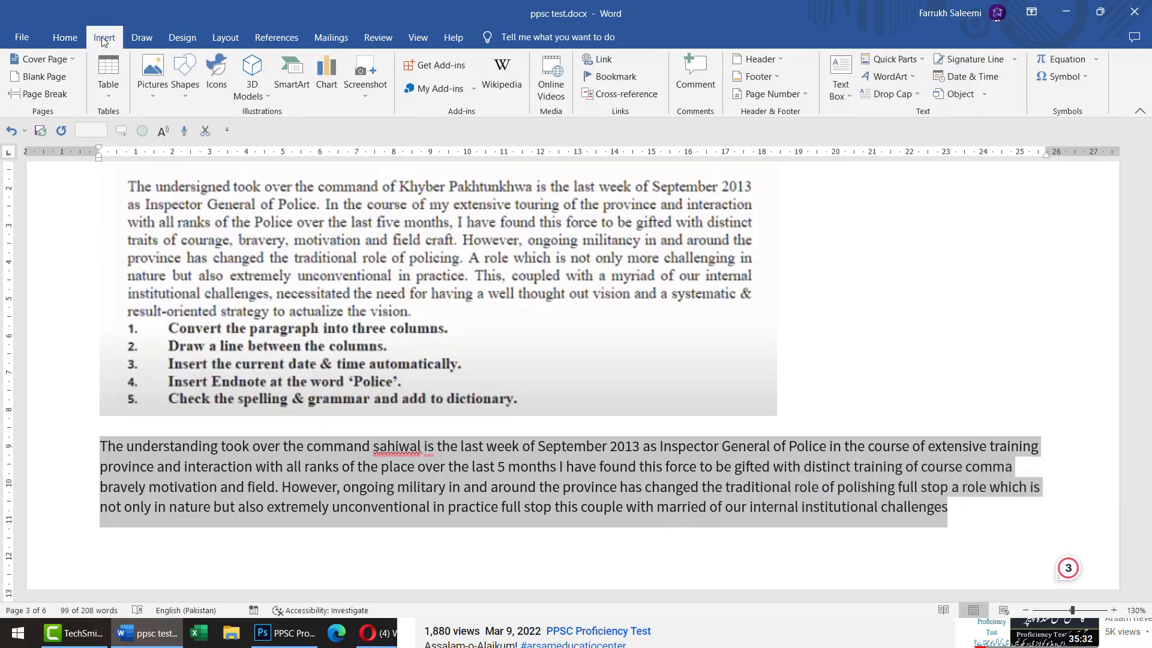
pyautogui.click(169, 40)
pyautogui.click(226, 40)
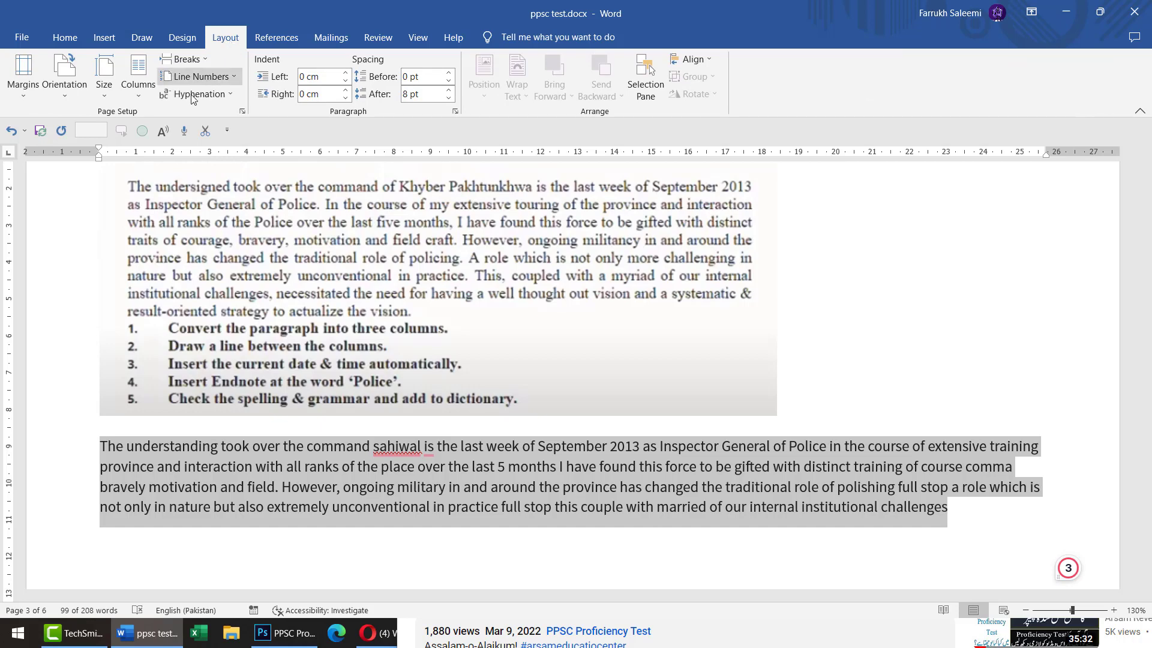
pyautogui.click(138, 94)
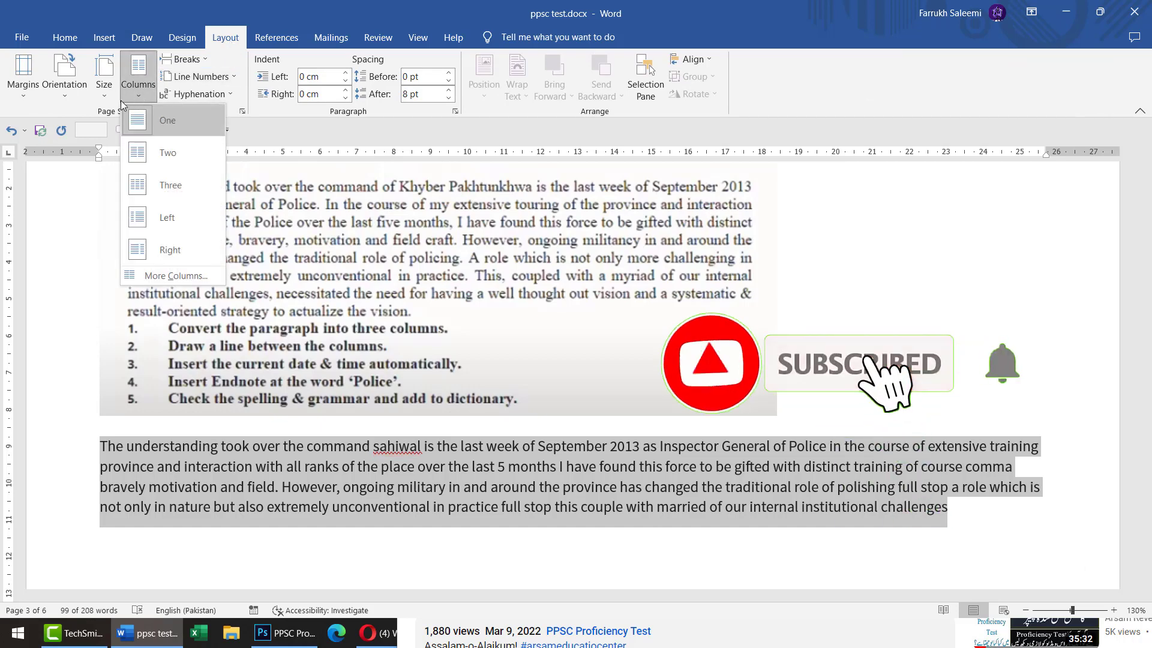
pyautogui.click(133, 188)
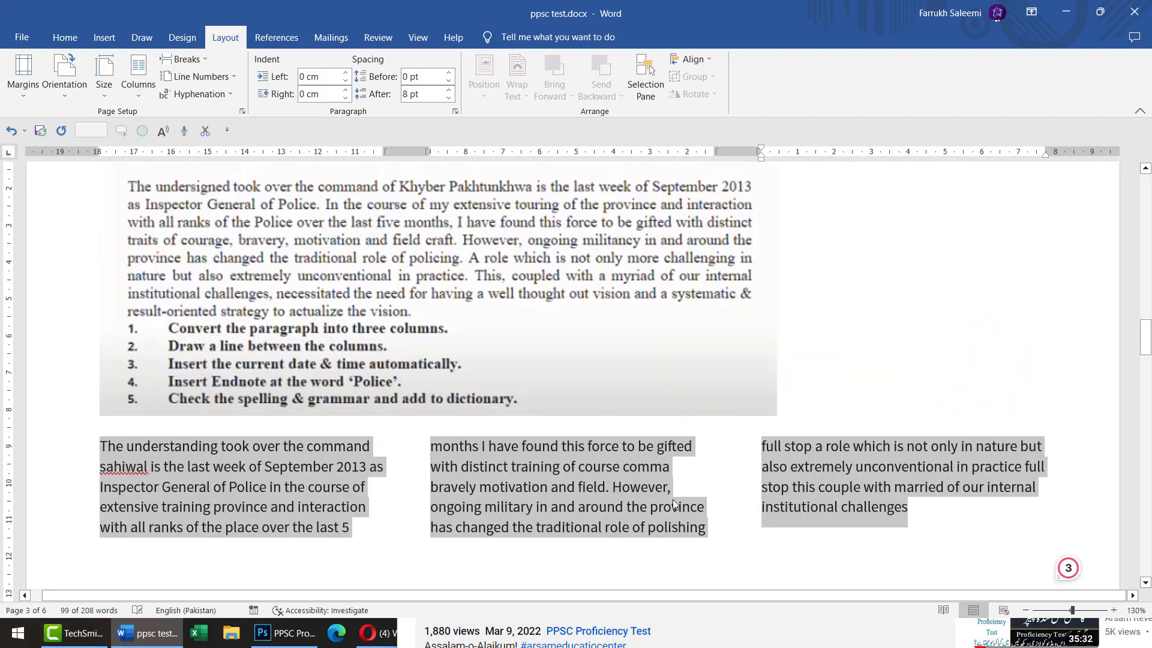
# Step: Add a separating line between the paragraph's three columns
pyautogui.click(135, 98)
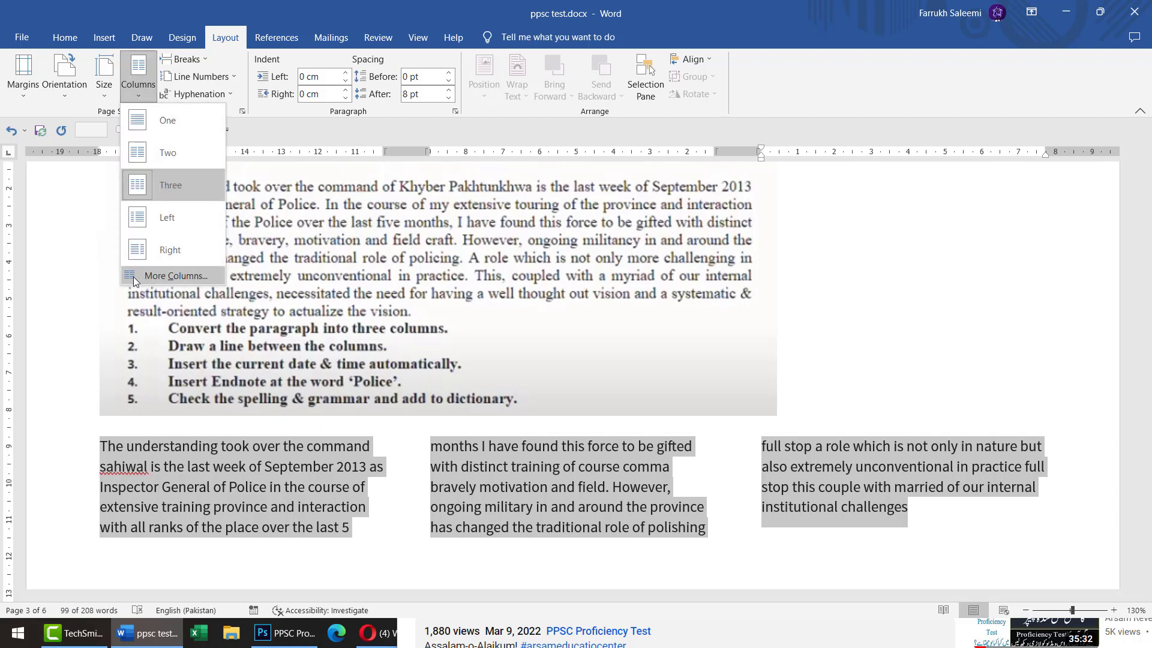
pyautogui.click(172, 282)
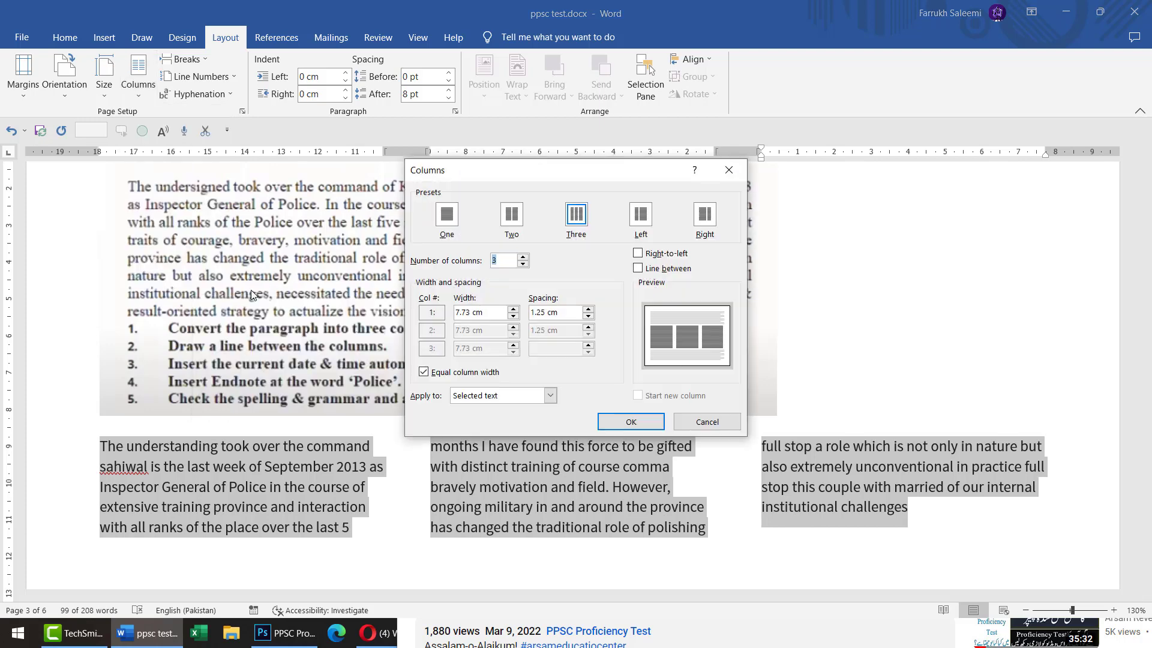
pyautogui.click(638, 269)
pyautogui.click(648, 424)
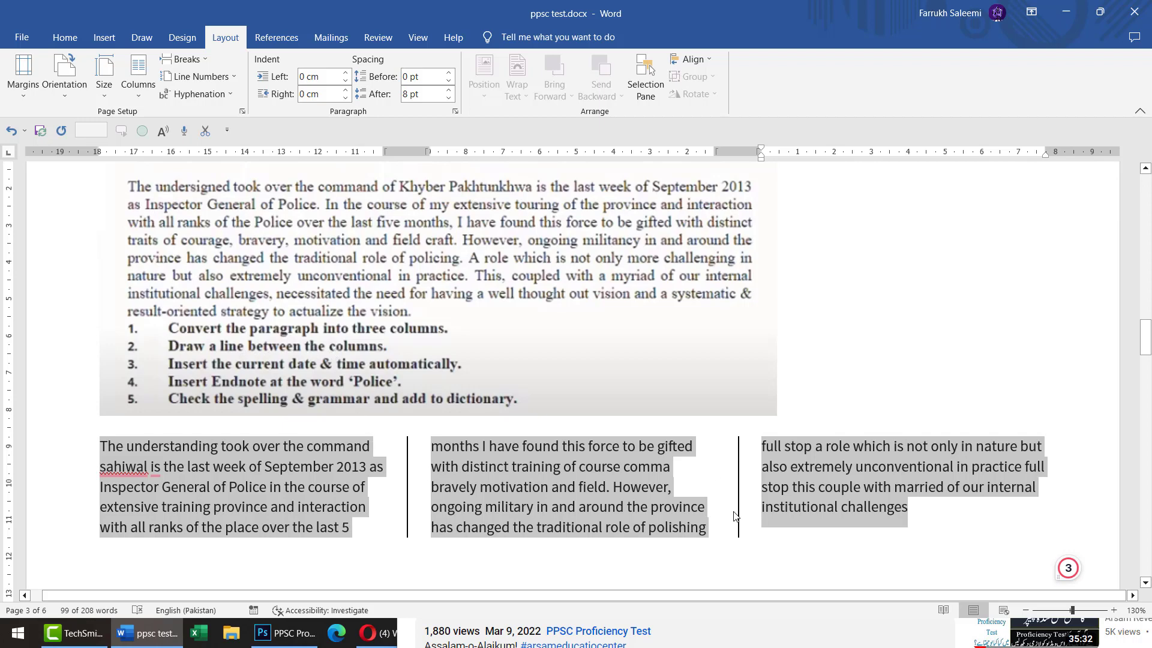
pyautogui.click(627, 503)
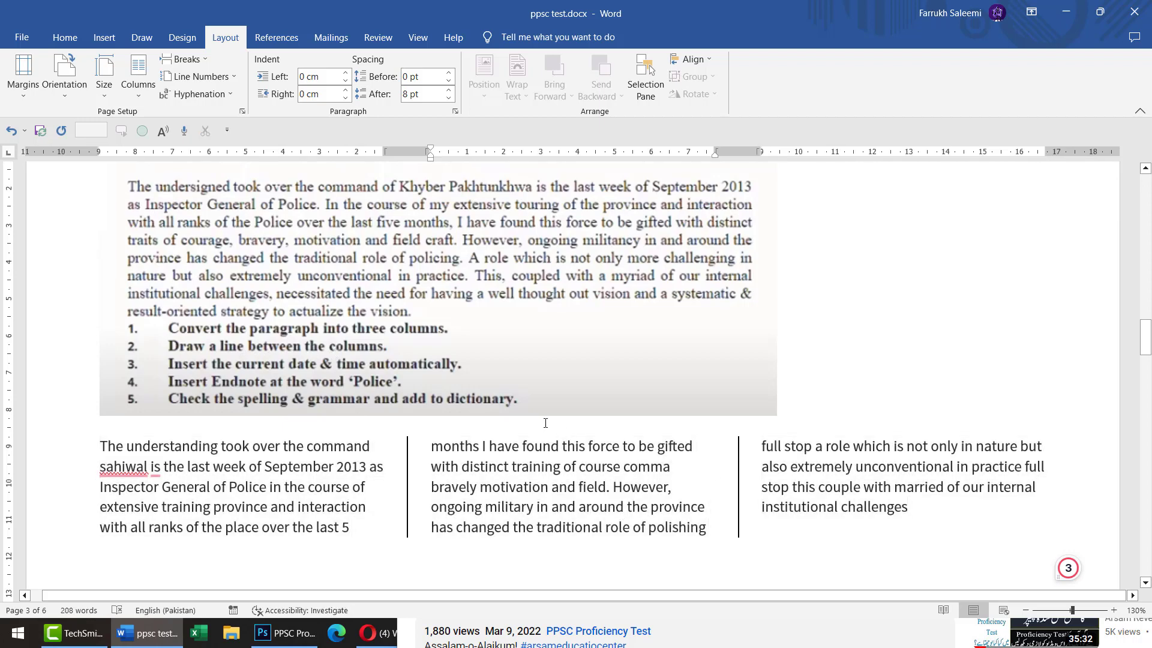
# Step: Insert the current date on the empty line below the columns in the "Friday, June 30, 2023" format
pyautogui.scroll(-2, 650, 555)
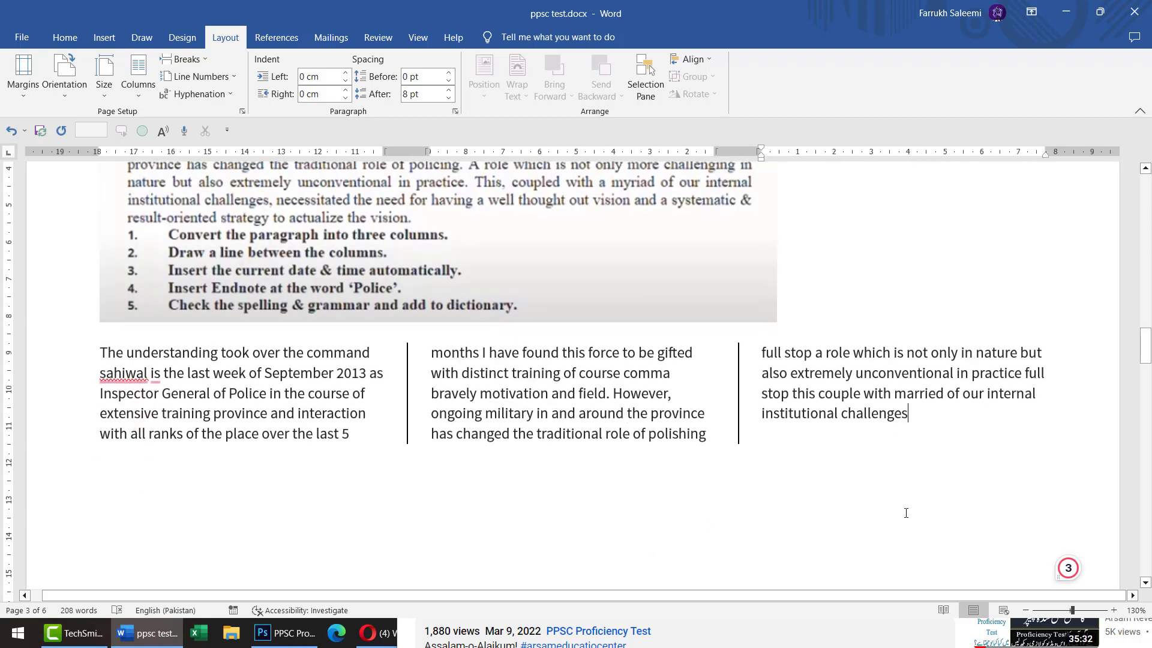
pyautogui.click(875, 543)
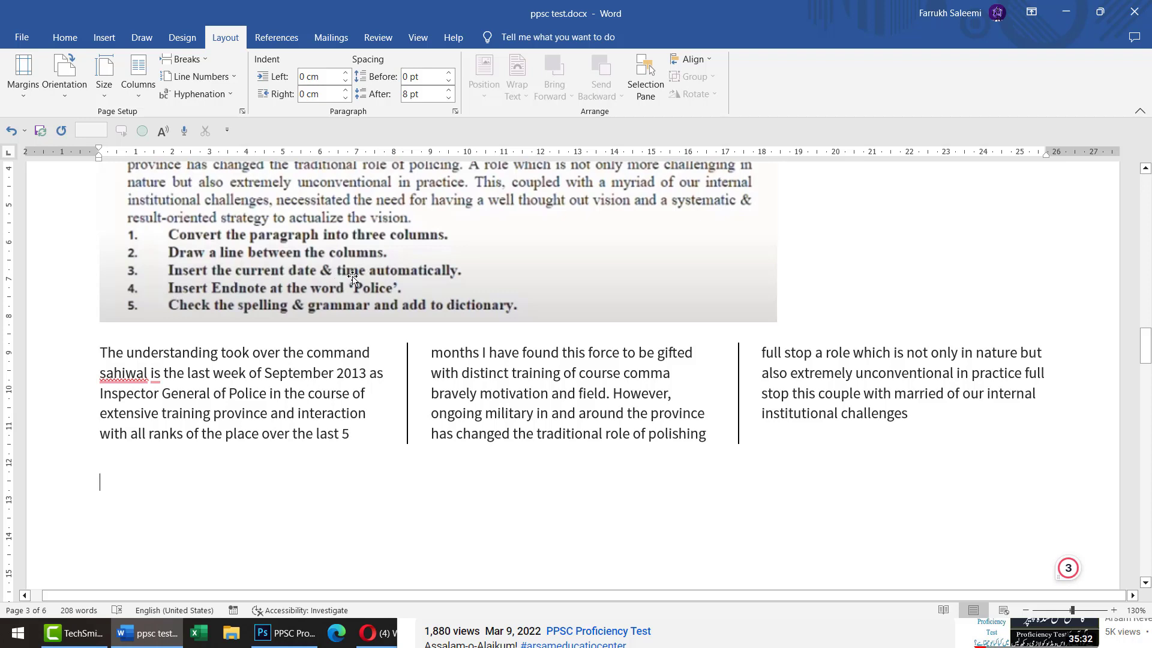
pyautogui.click(102, 39)
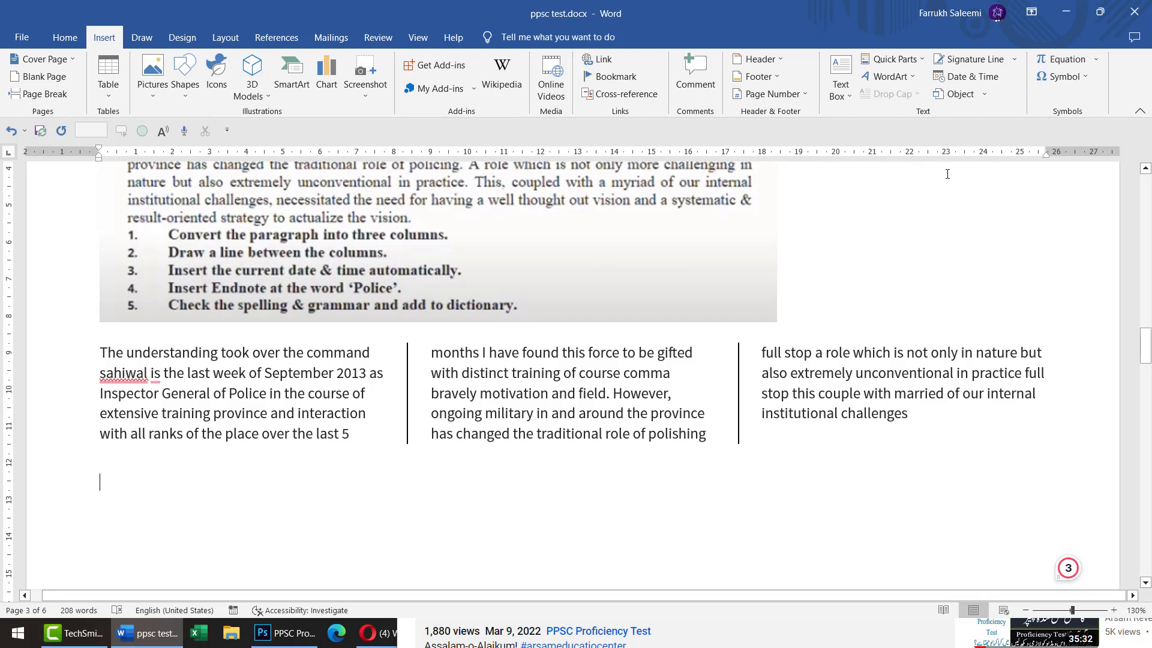
pyautogui.click(965, 76)
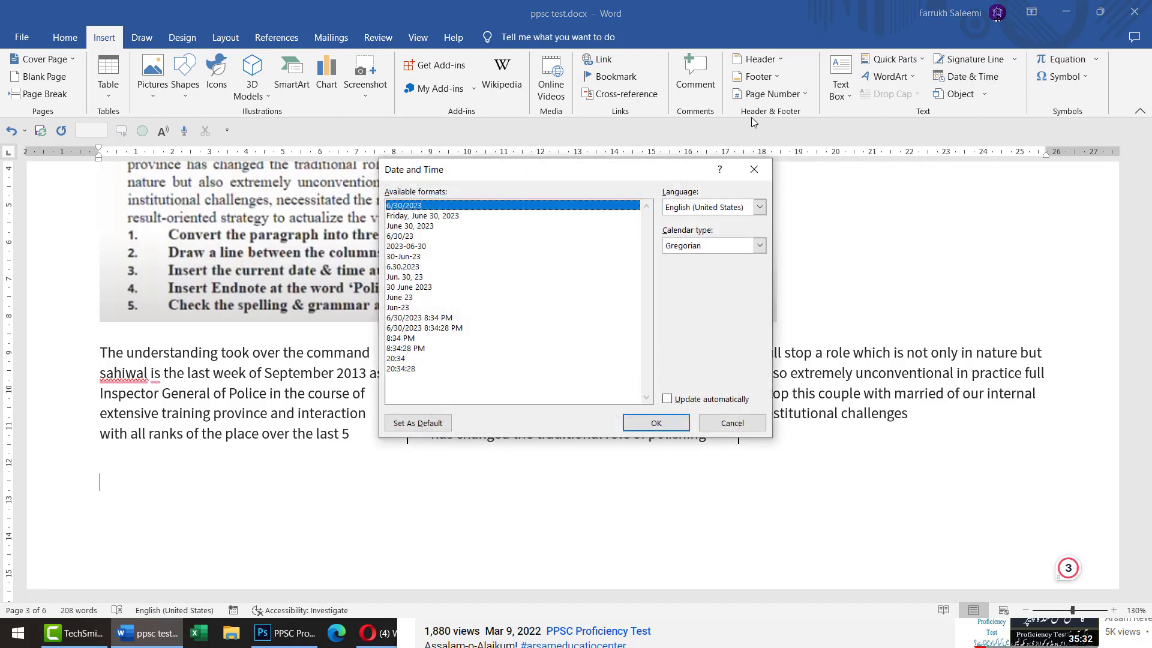
pyautogui.click(394, 217)
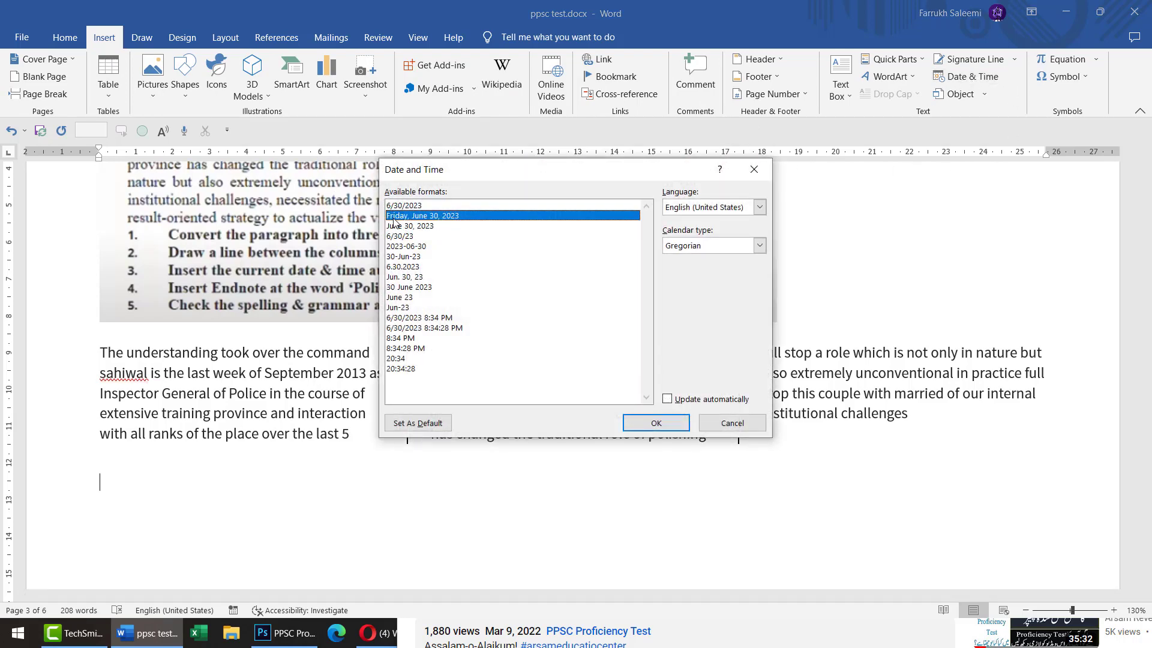
pyautogui.click(656, 423)
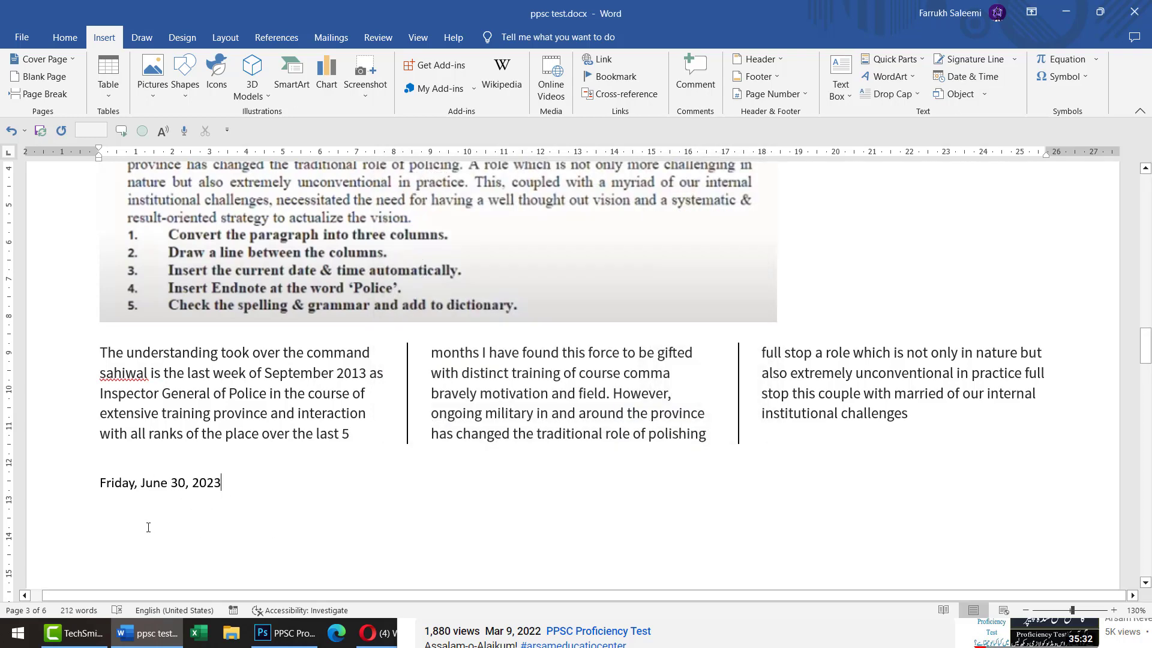
pyautogui.click(103, 513)
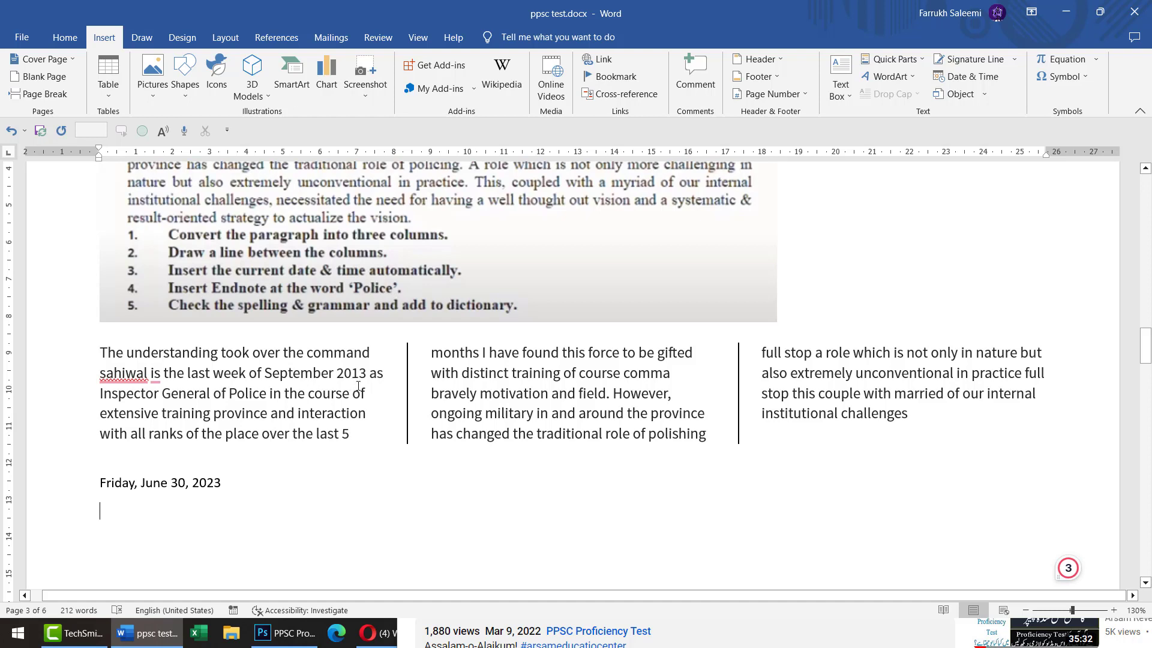
# Step: Insert an endnote after the word "Police" in the first column with the text "Punjab Police"
pyautogui.click(267, 393)
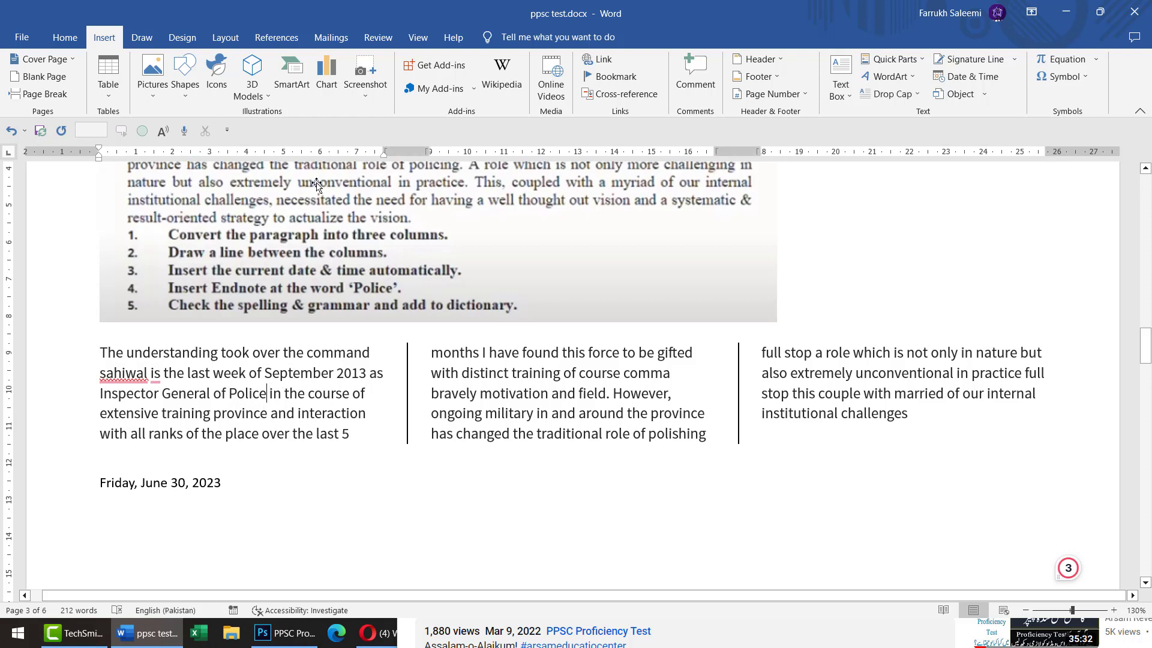
pyautogui.click(276, 41)
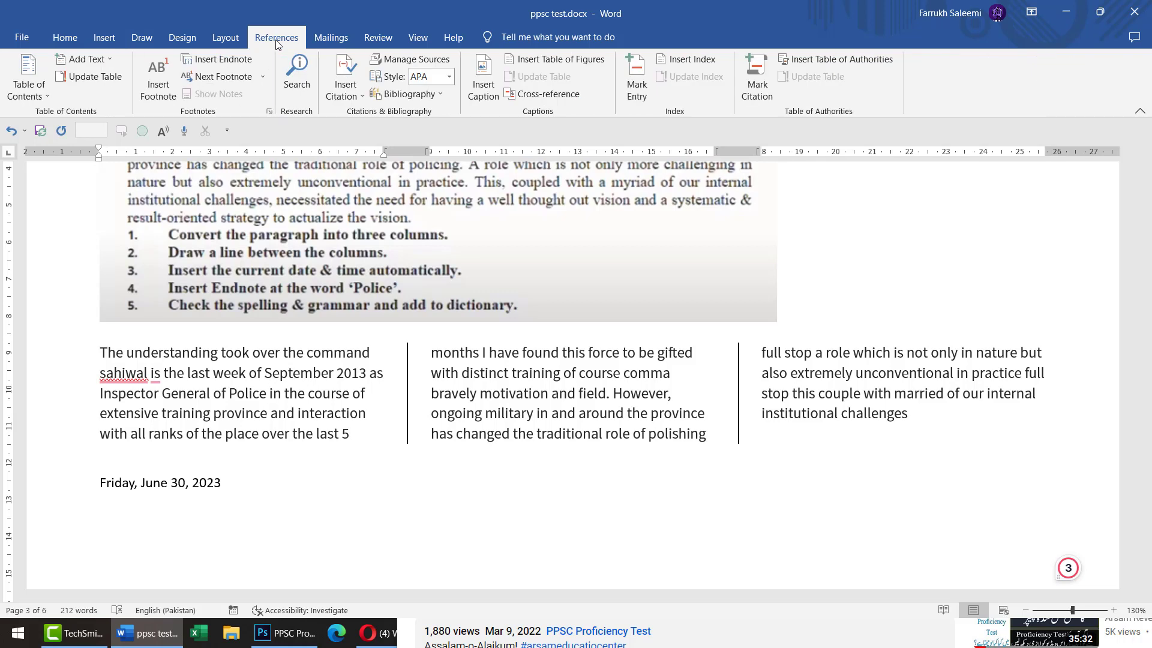
pyautogui.click(212, 60)
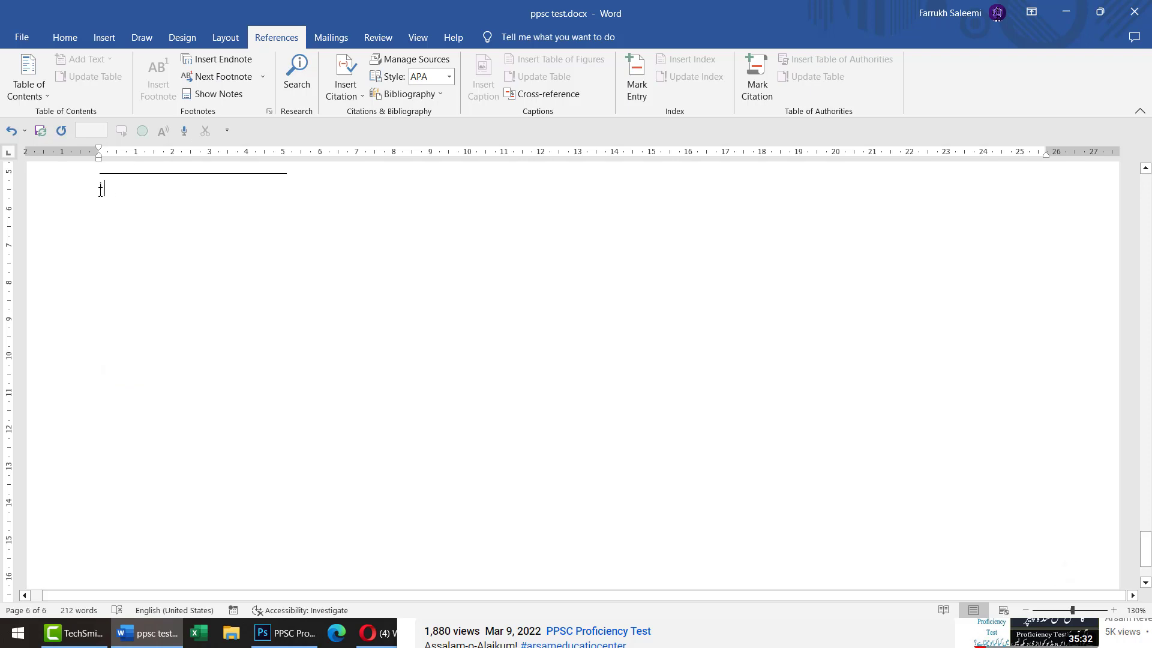
pyautogui.write('P')
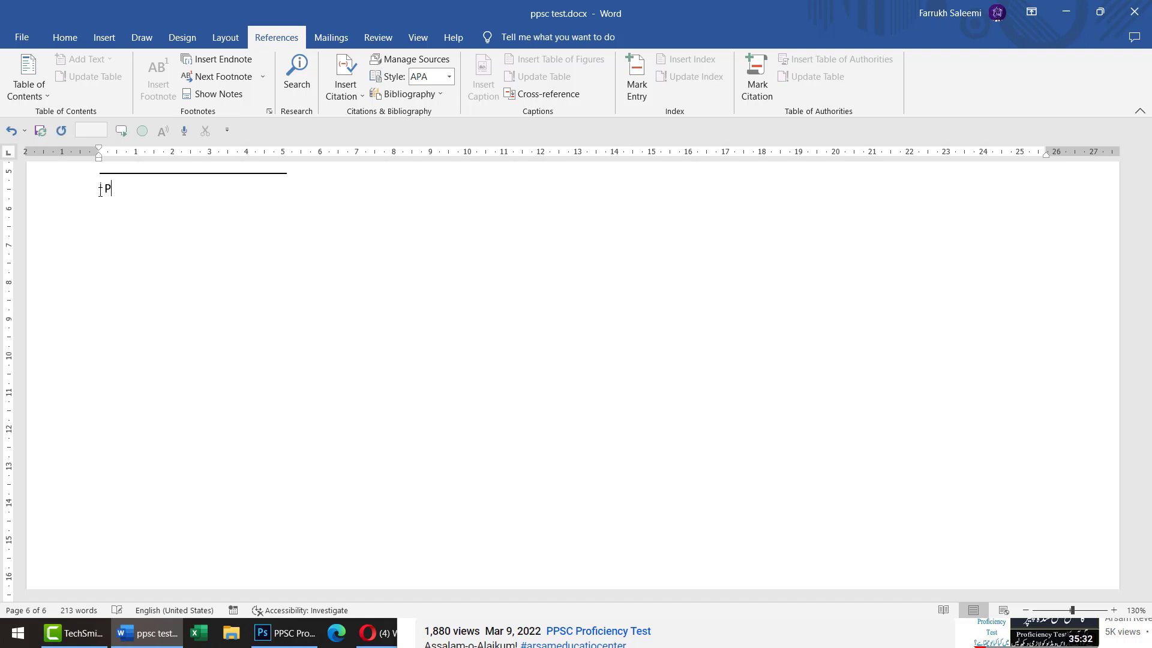
pyautogui.write('unjab Police')
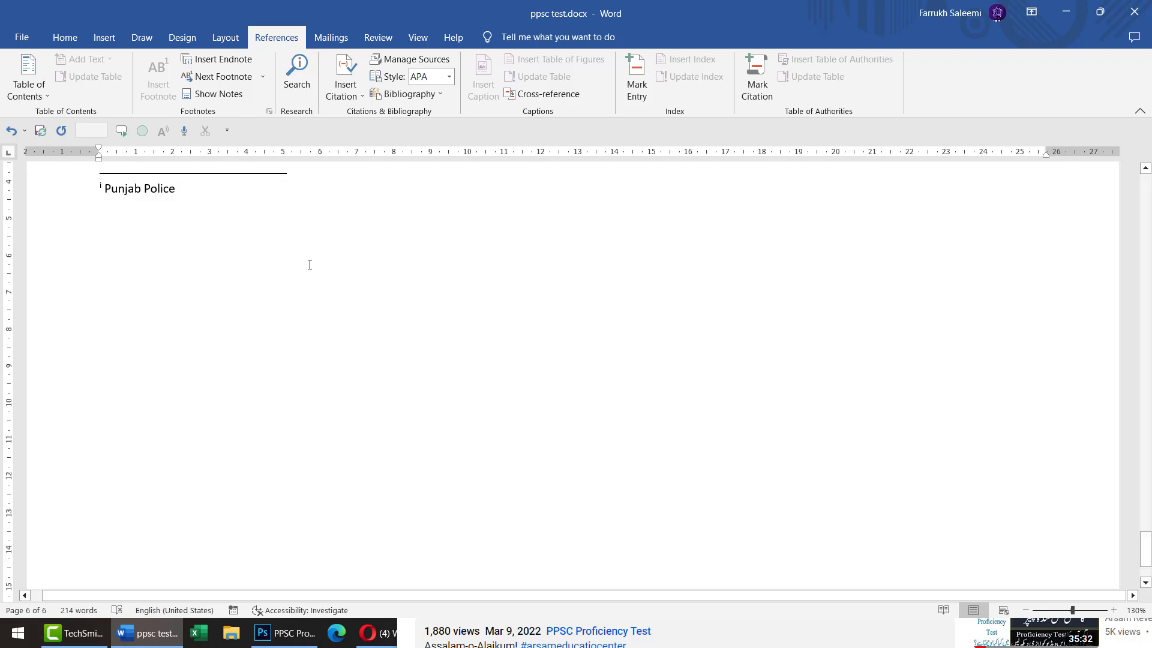
# Step: Delete the empty paragraphs and blank pages between the date line and the endnote
pyautogui.scroll(5, 315, 267)
pyautogui.scroll(15, 318, 268)
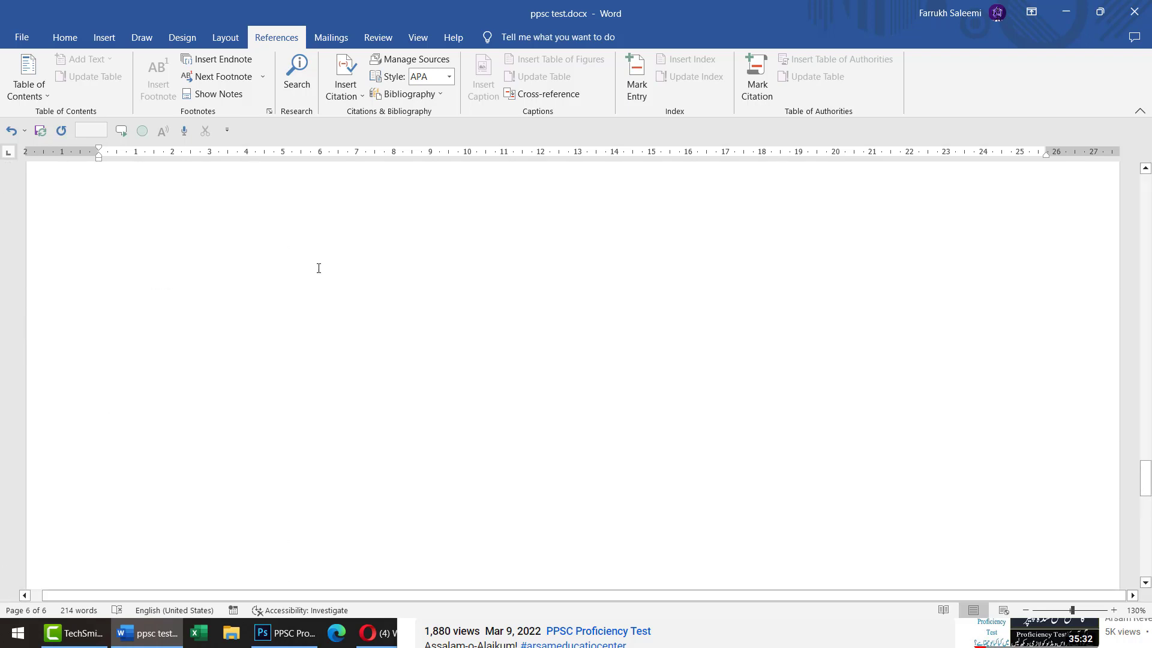
pyautogui.scroll(10, 342, 265)
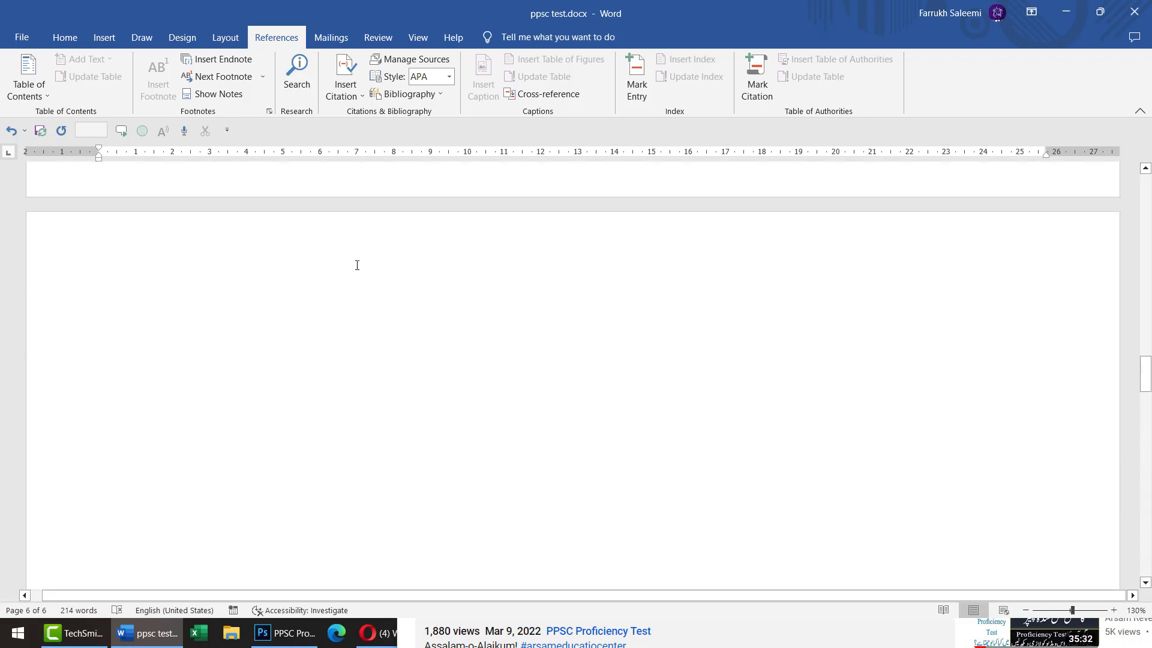
pyautogui.scroll(-3, 354, 282)
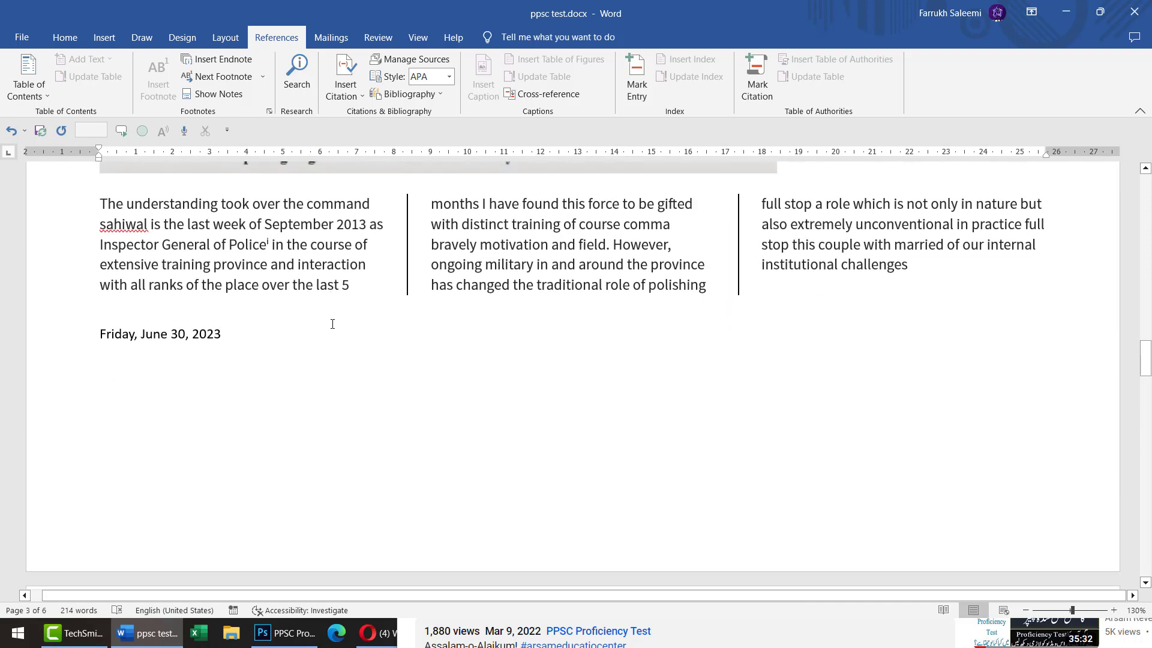
pyautogui.click(329, 324)
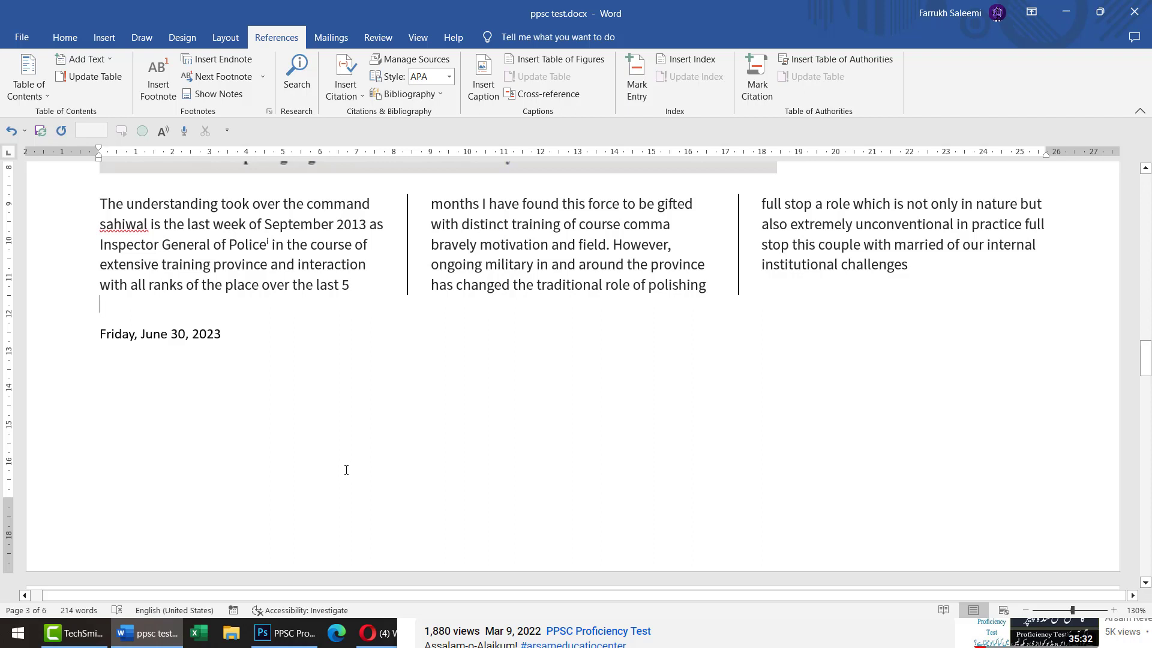
pyautogui.scroll(-10, 384, 480)
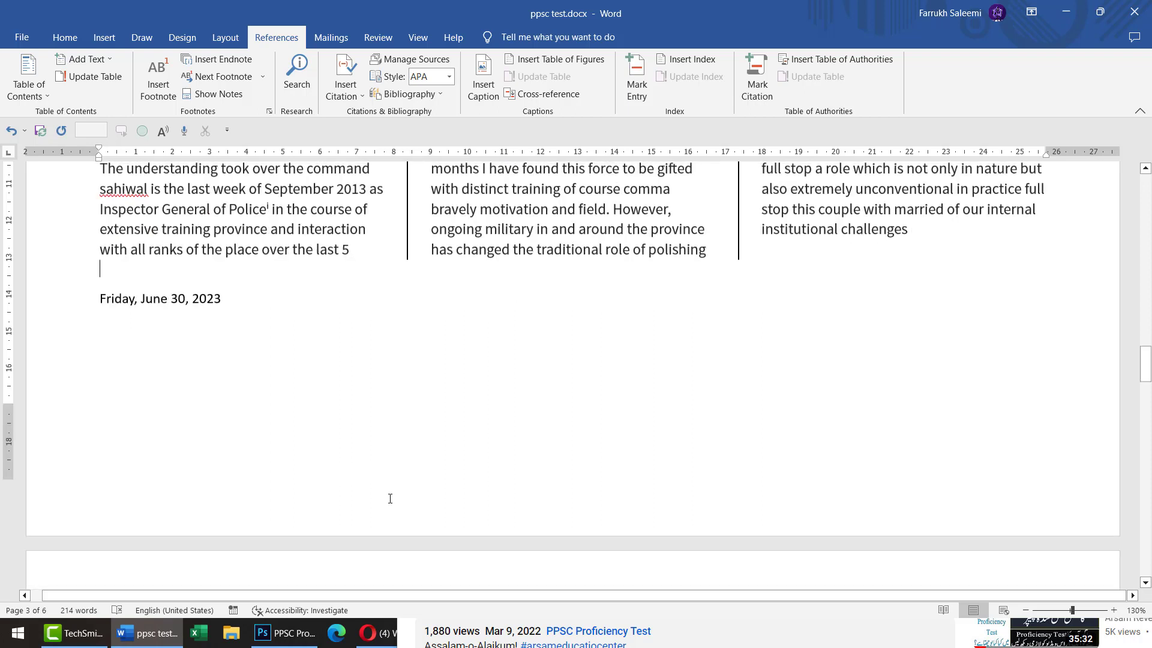
pyautogui.scroll(5, 402, 479)
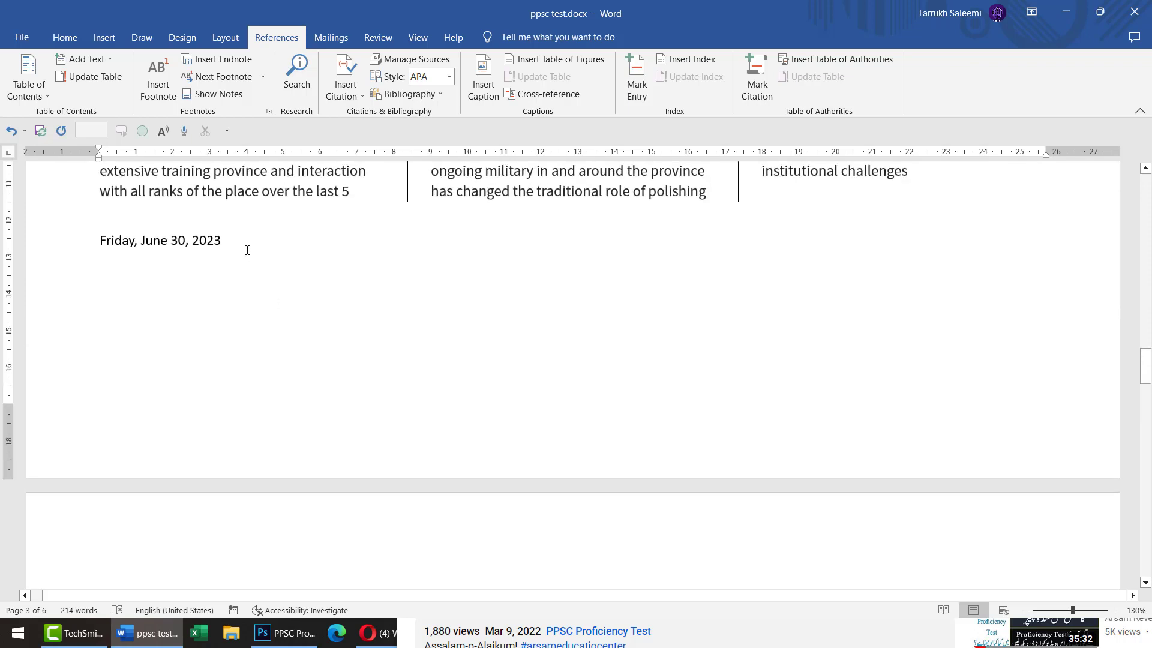
pyautogui.click(248, 248)
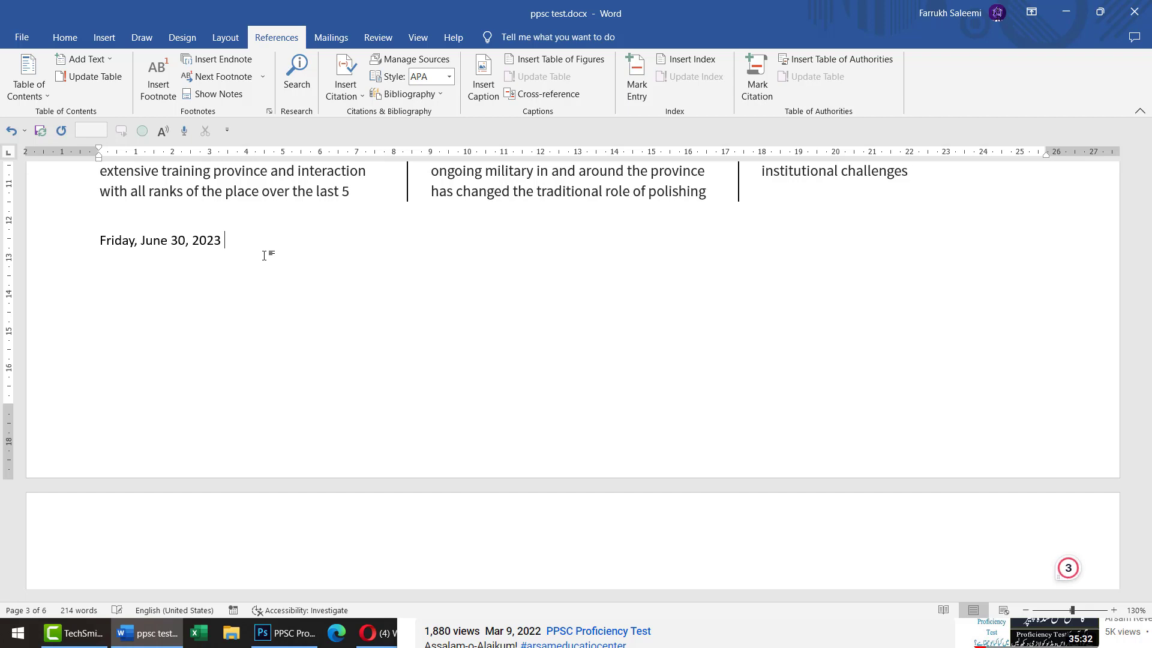
pyautogui.hotkey('shift', 'Down')
pyautogui.hotkey('shift', 'Down')
pyautogui.hotkey('shift', 'Down')
pyautogui.hotkey('shift', 'Down')
pyautogui.scroll(-5, 264, 255)
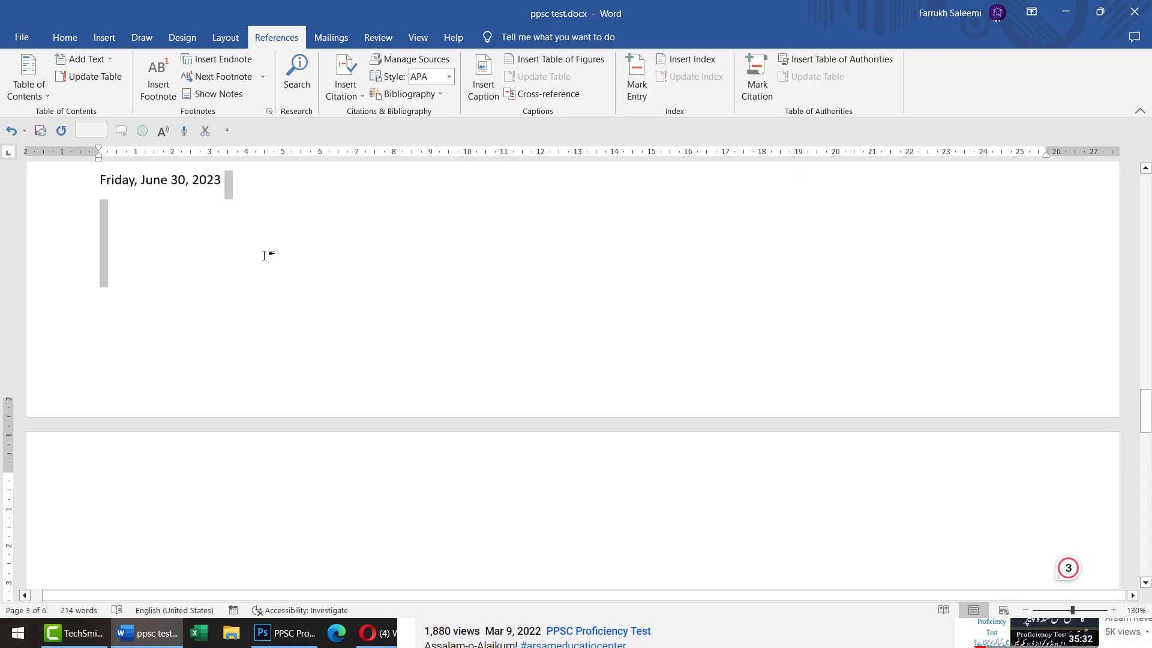
pyautogui.scroll(-15, 264, 255)
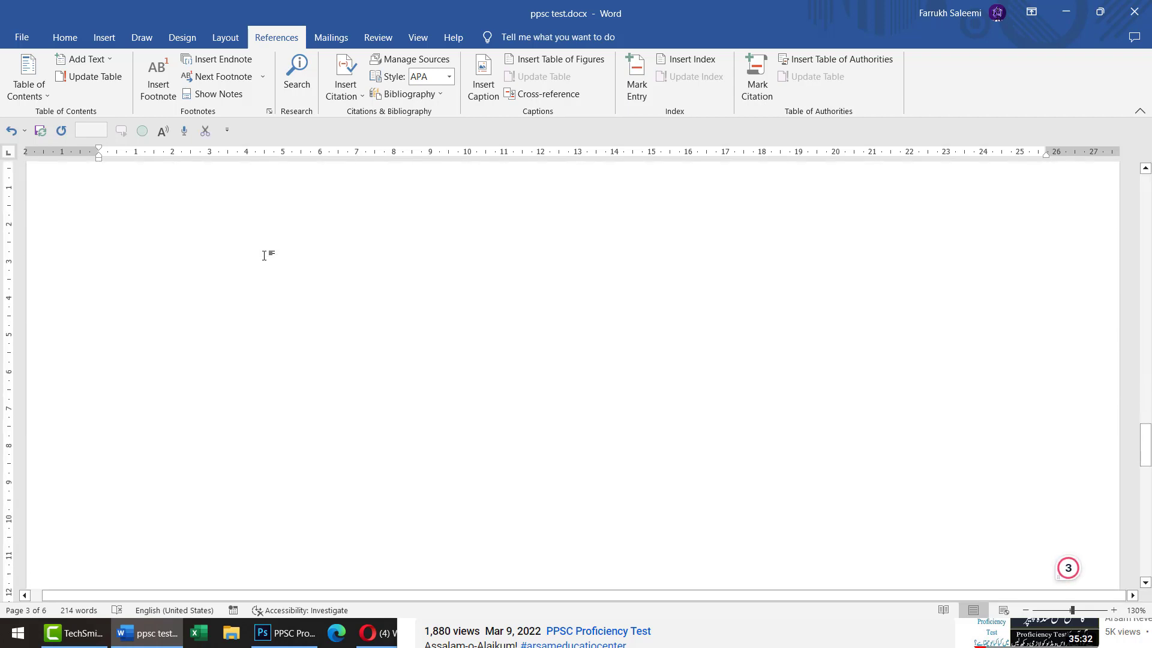
pyautogui.press('Delete')
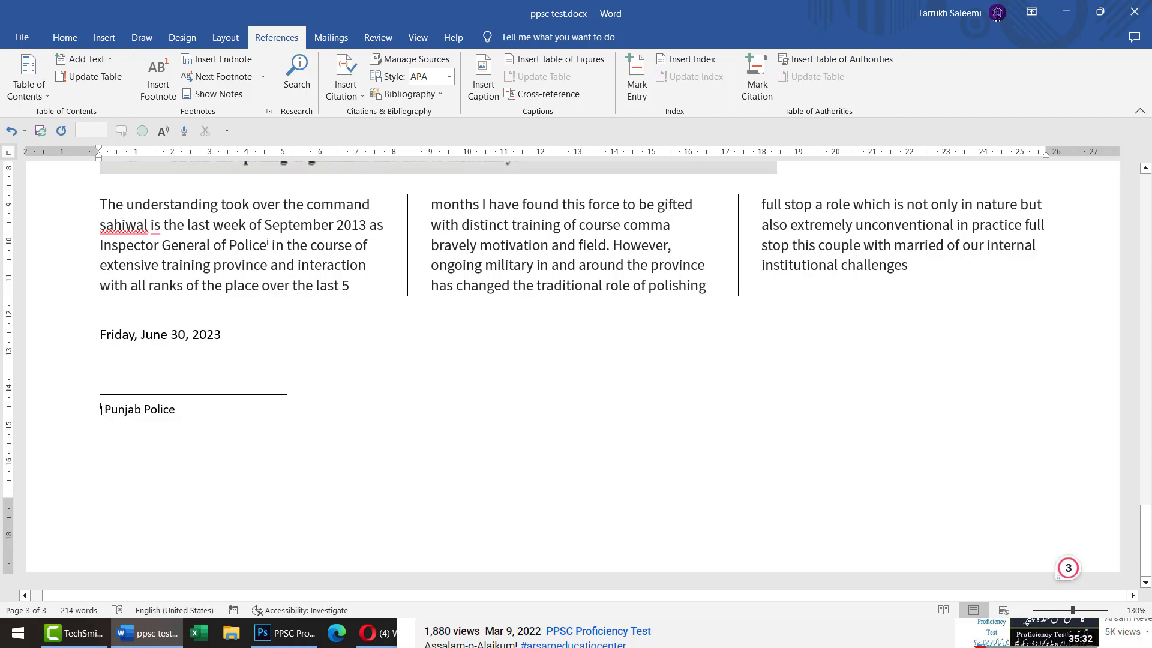
pyautogui.scroll(3, 222, 373)
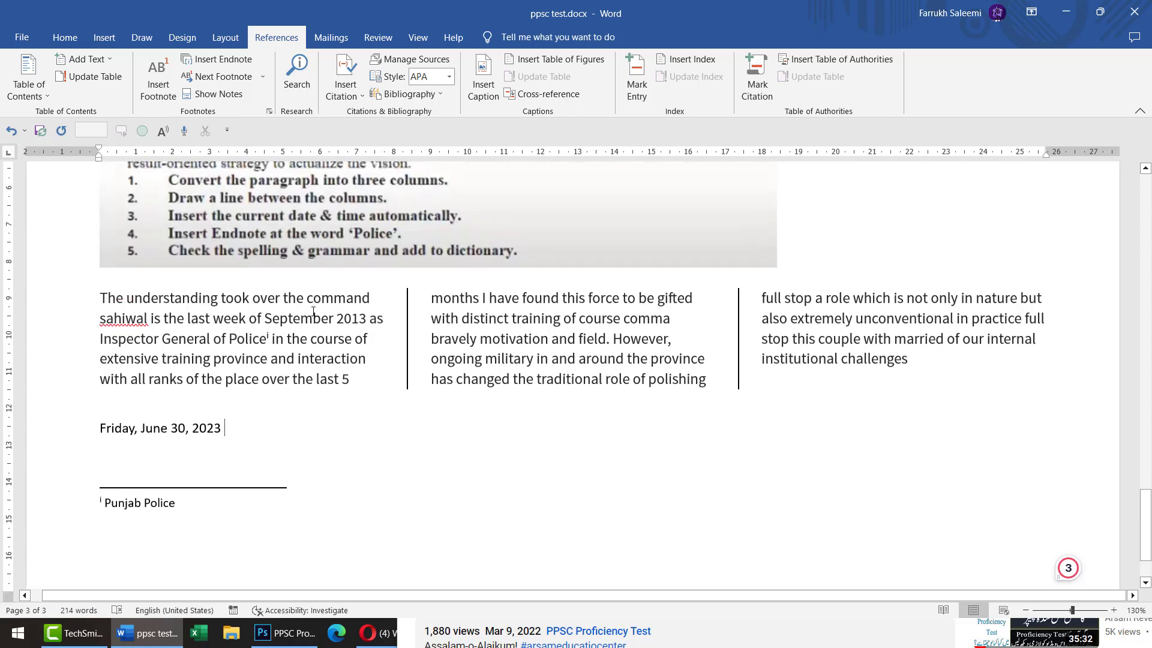
pyautogui.scroll(3, 313, 312)
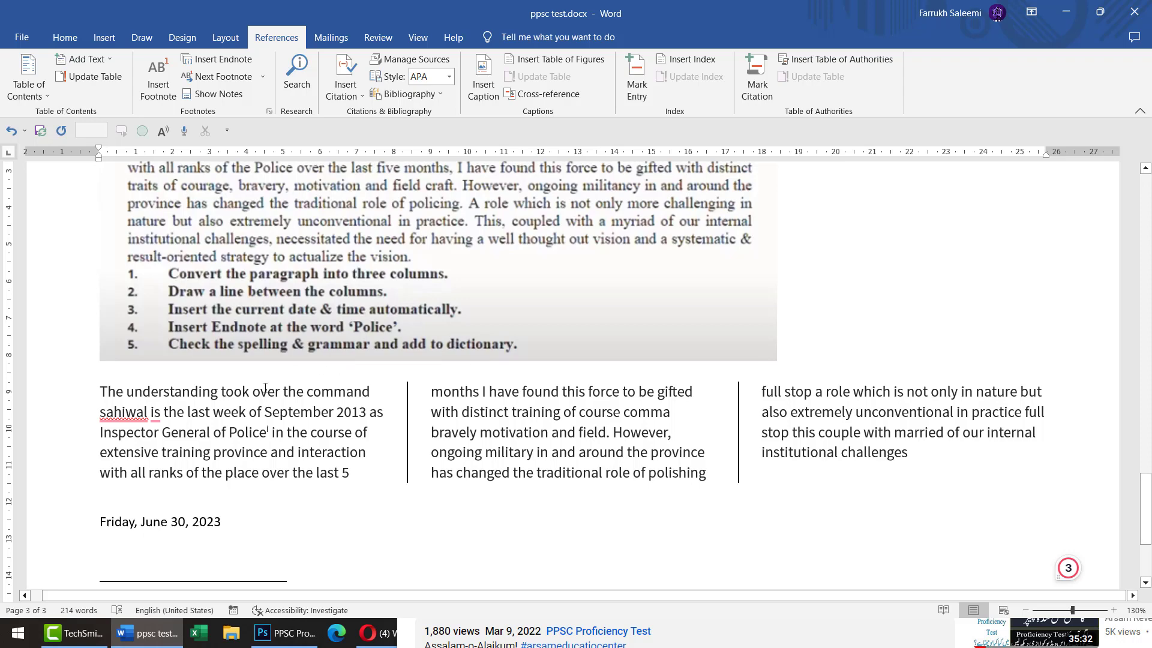
# Step: Check spelling and grammar in the three-column paragraph and the rest of the document, adding "sahiwal" to the dictionary
pyautogui.moveTo(106, 422)
pyautogui.moveTo(104, 393); pyautogui.dragTo(923, 467)
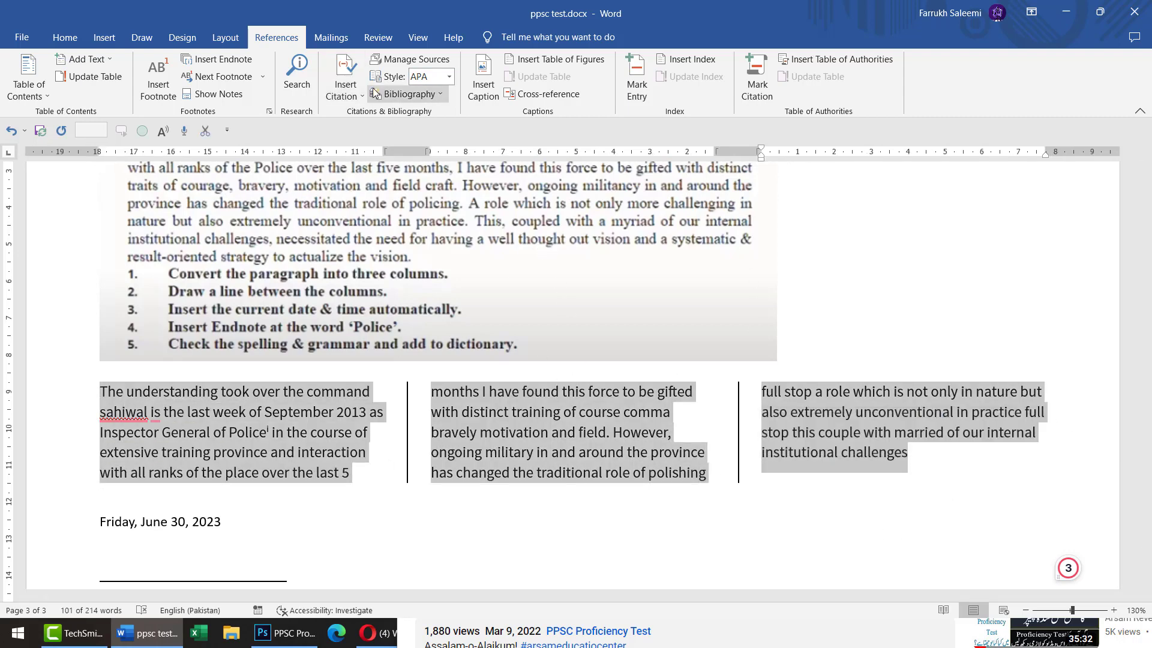
pyautogui.click(378, 39)
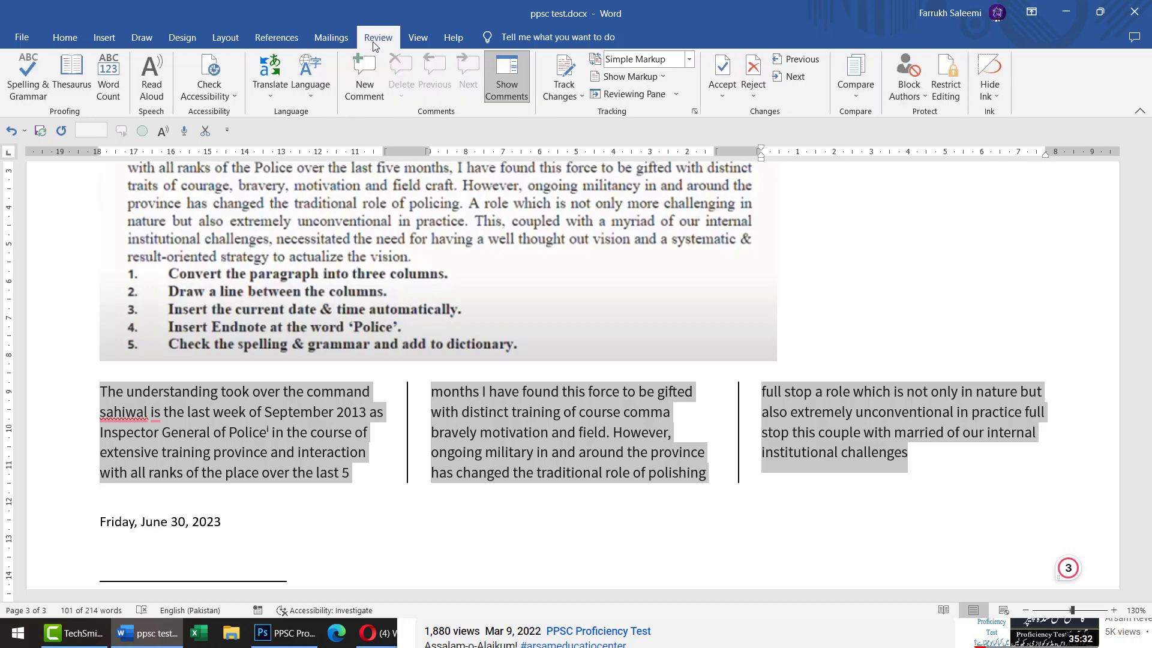
pyautogui.click(17, 89)
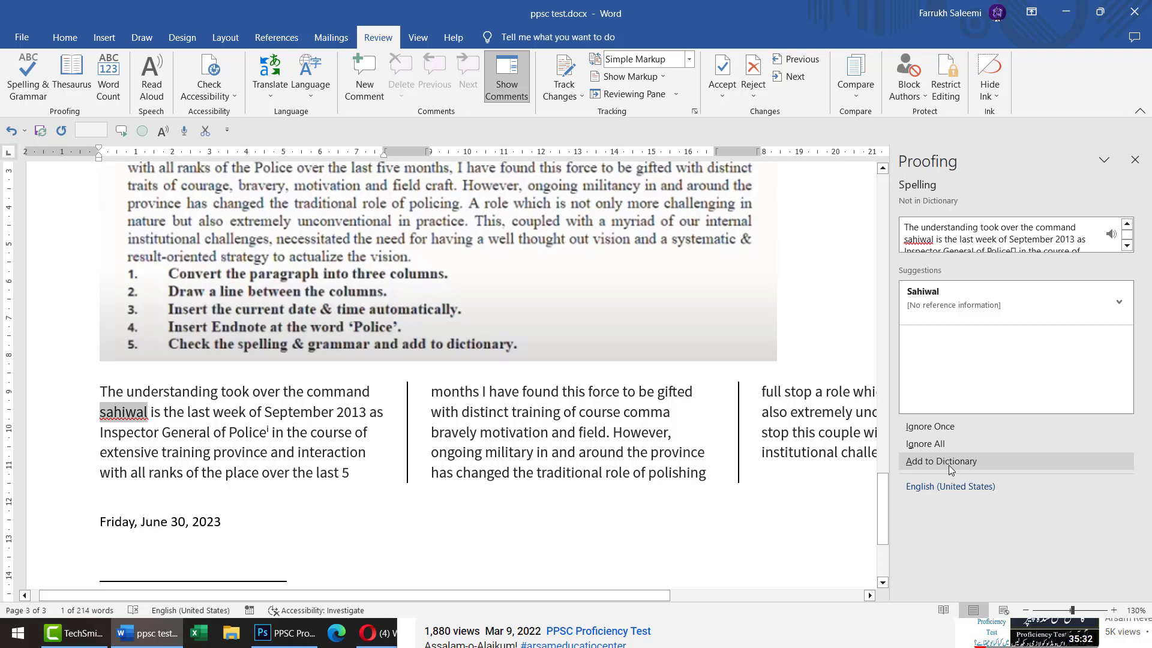
pyautogui.click(949, 466)
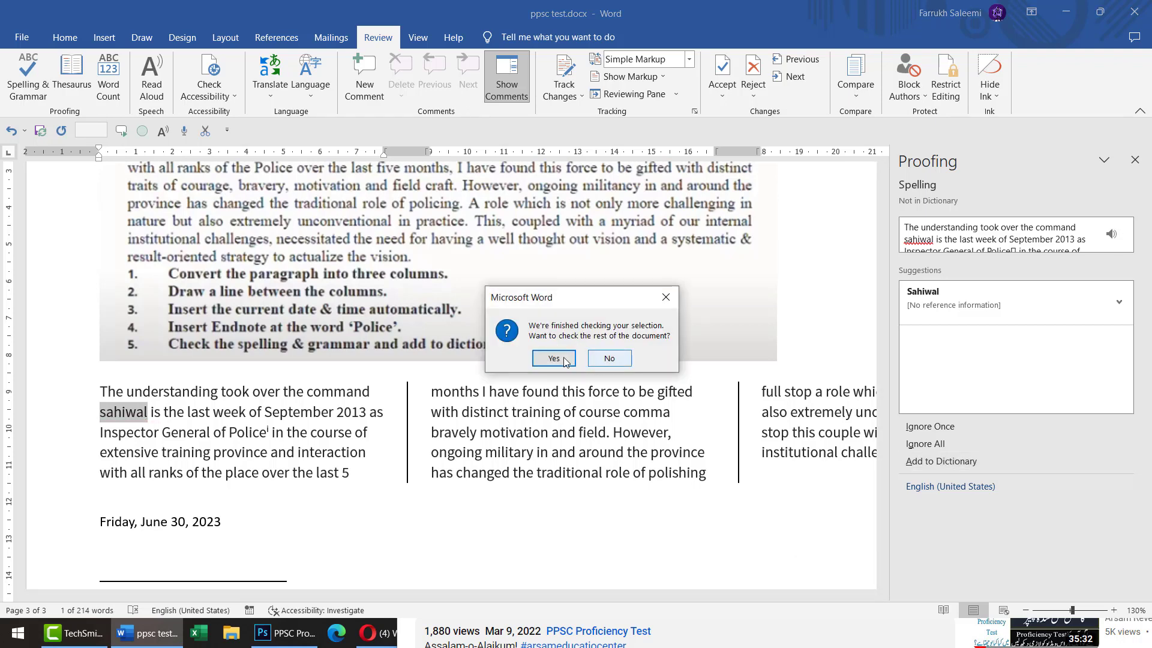
pyautogui.click(564, 360)
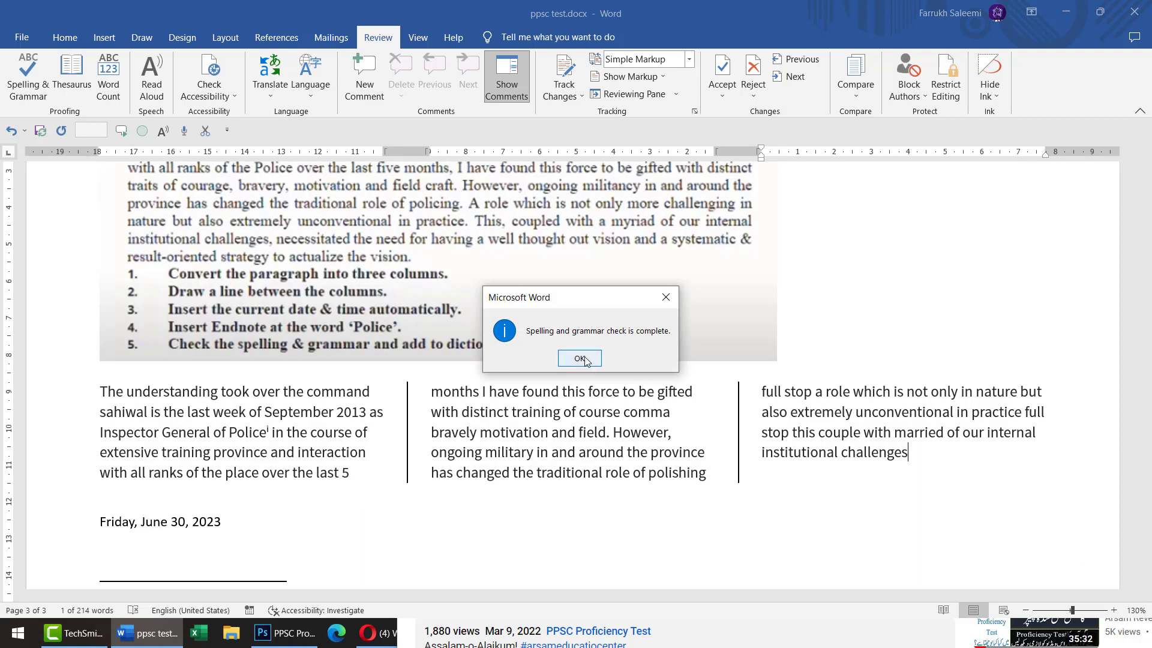
pyautogui.click(580, 359)
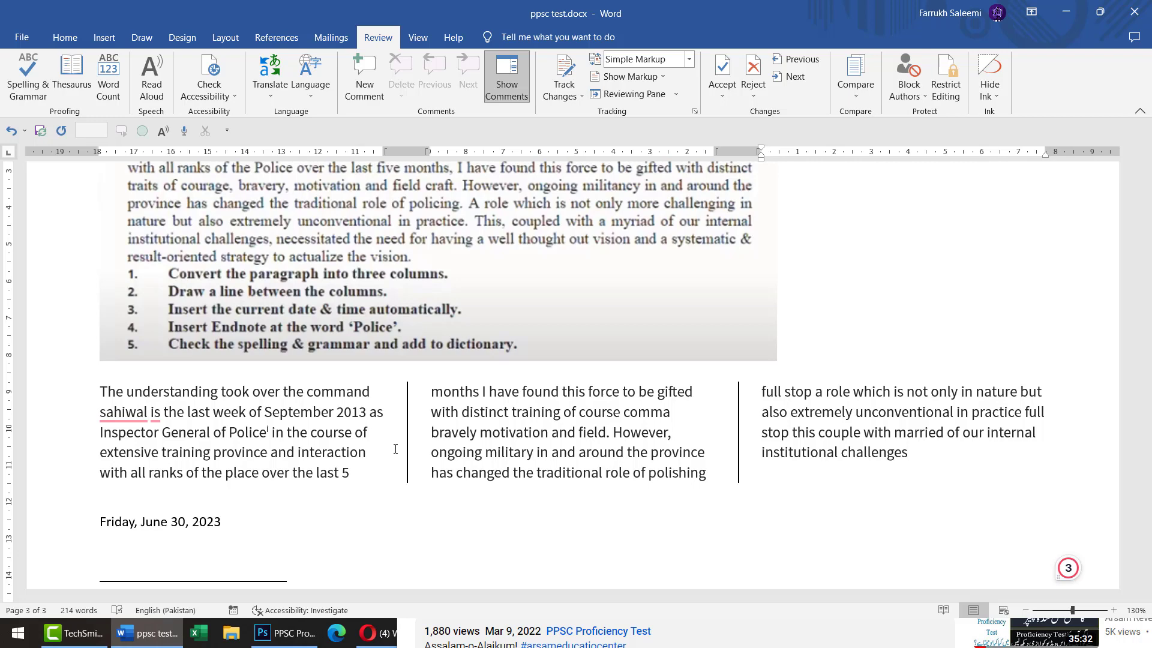
pyautogui.scroll(5, 528, 420)
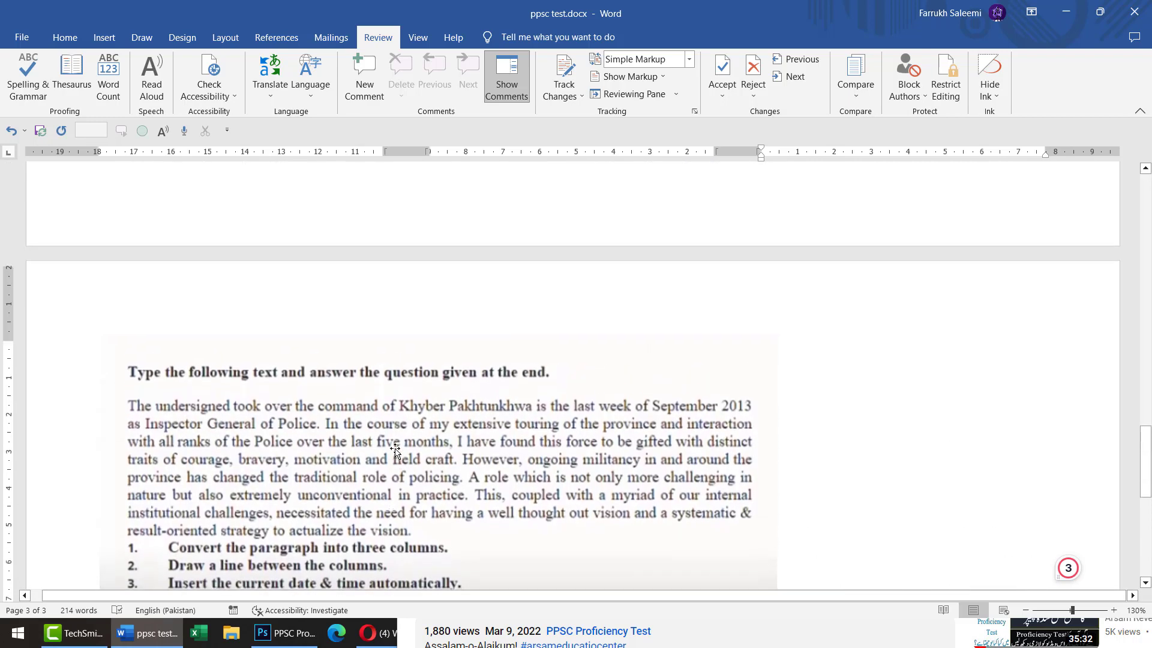
pyautogui.scroll(-3, 670, 381)
pyautogui.scroll(-3, 564, 442)
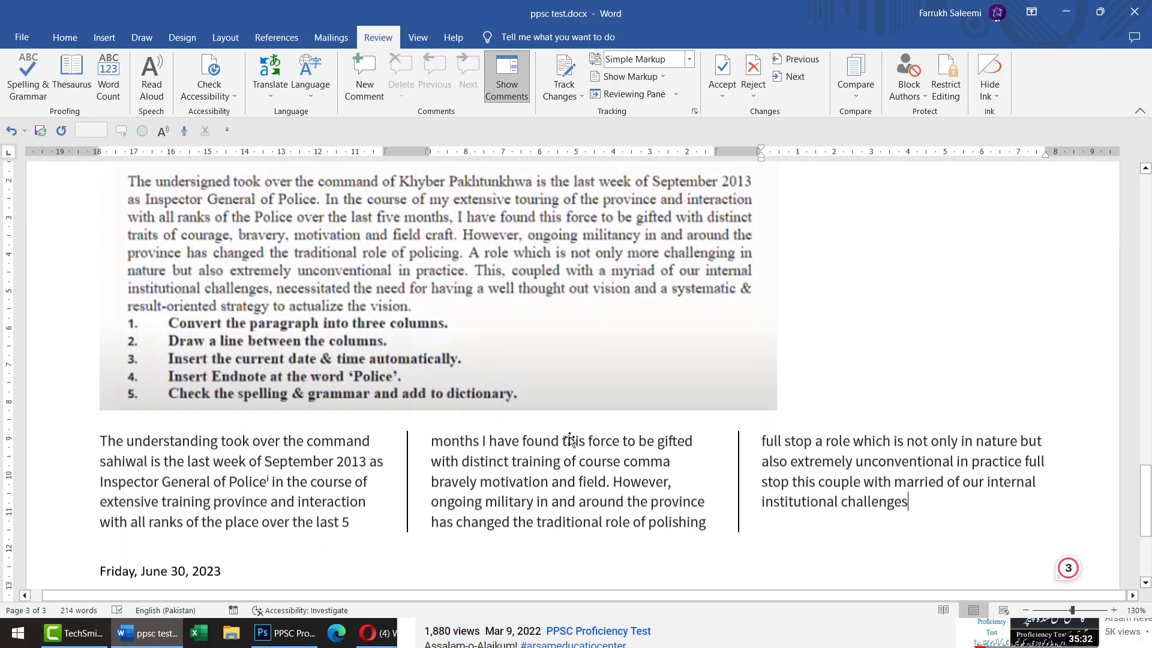